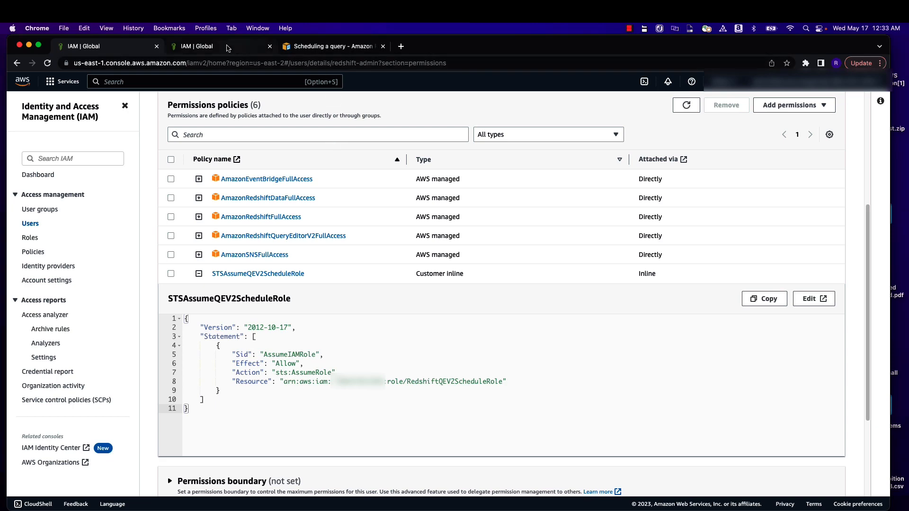
Step: View the permissions policies of the RedshiftQEV2ScheduleRole role and the Amazon documentation page on scheduling a query
left_click(220, 47)
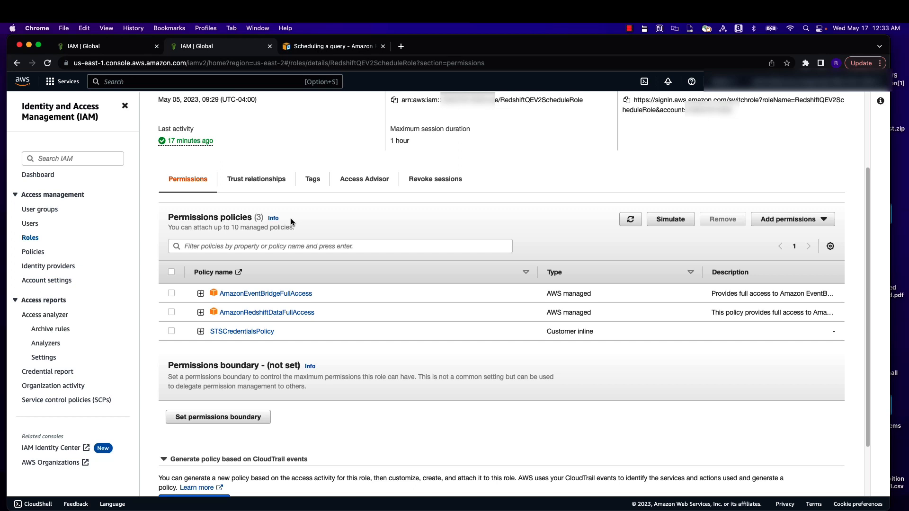
left_click(357, 48)
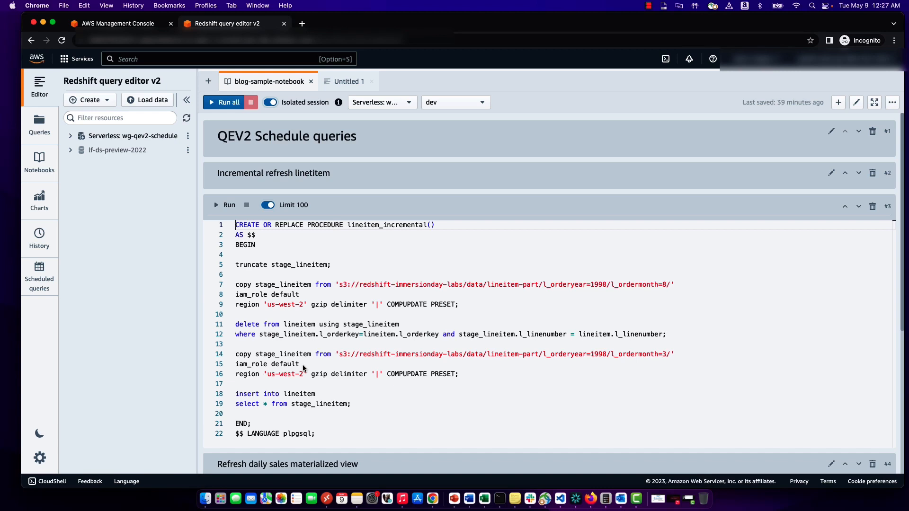
Step: Review the SQL cells of blog-sample-notebook, from the lineitem_incremental procedure to the product reviews UNLOAD
scroll(303, 364, "down", 2)
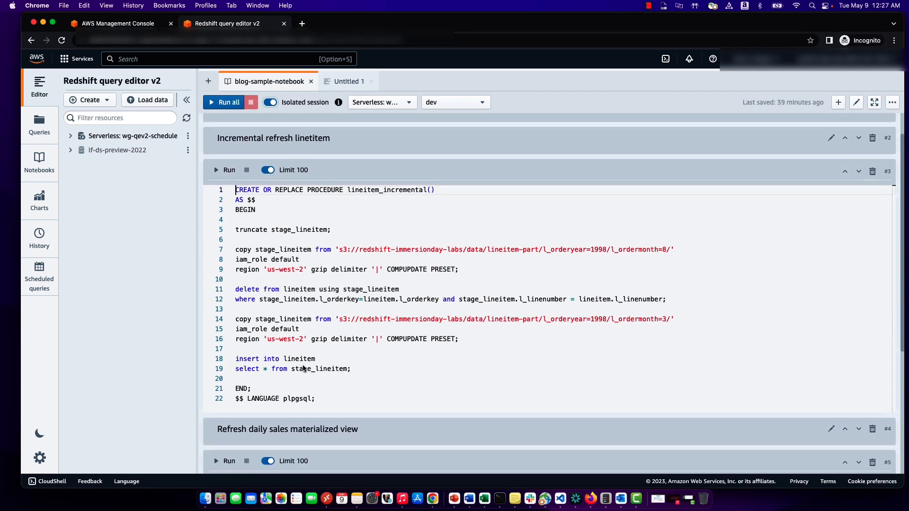
scroll(303, 368, "down", 3)
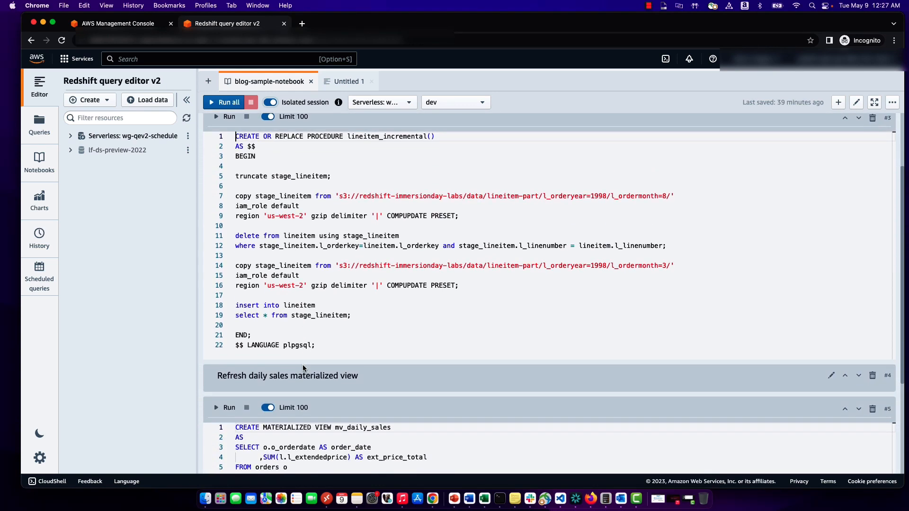
scroll(303, 368, "down", 2)
scroll(303, 368, "down", 1)
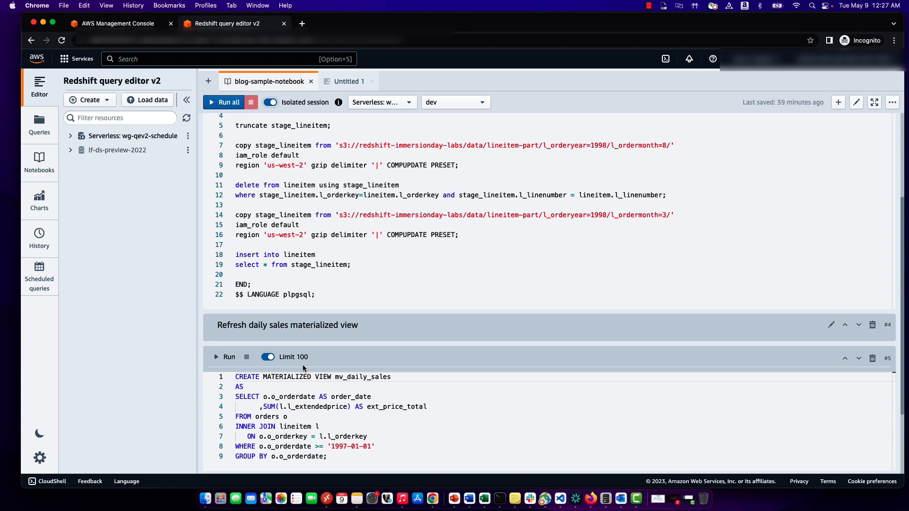
scroll(302, 364, "down", 7)
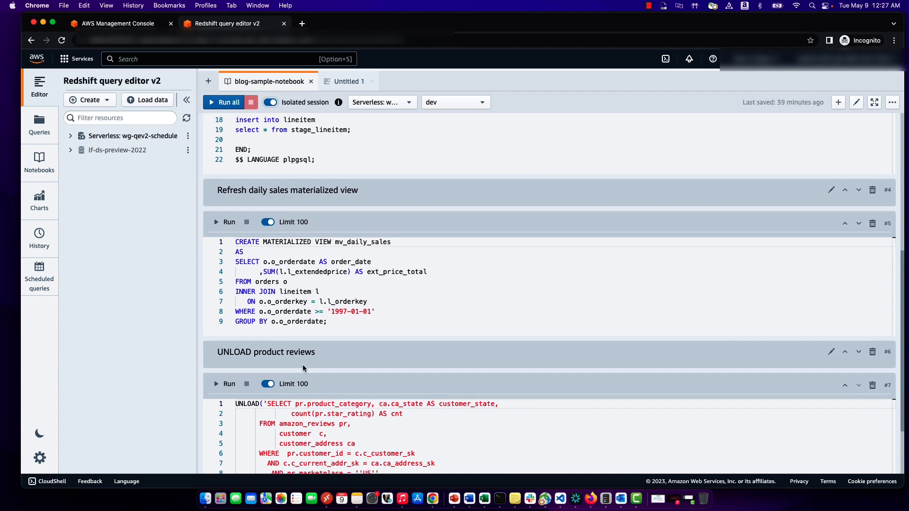
scroll(303, 365, "down", 1)
scroll(303, 368, "down", 3)
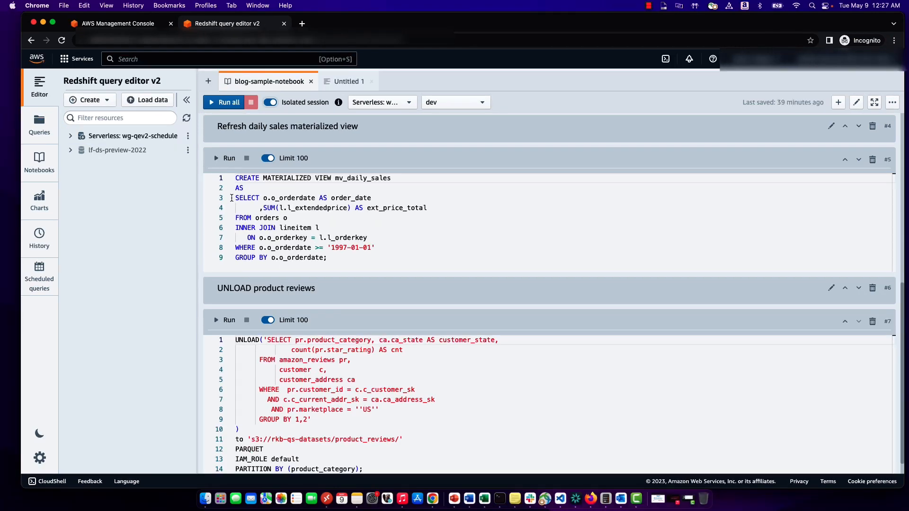
Step: Start a schedule for the lineitem_incremental() call query and assign it the RedshiftQEV2ScheduleRole IAM role
left_click(339, 84)
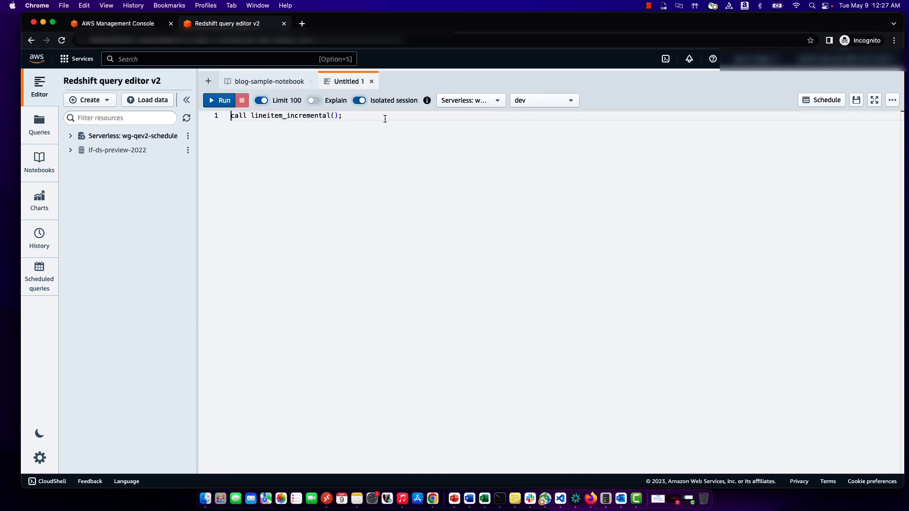
left_click(826, 102)
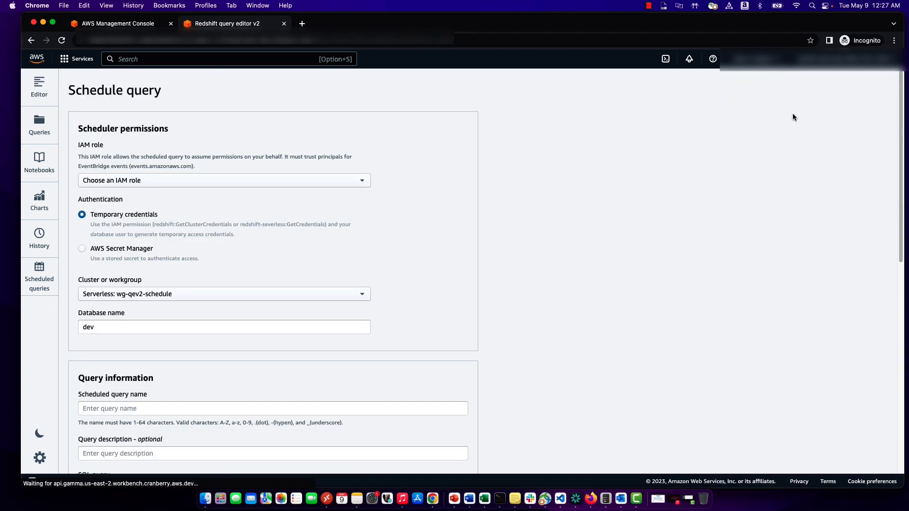
left_click(134, 180)
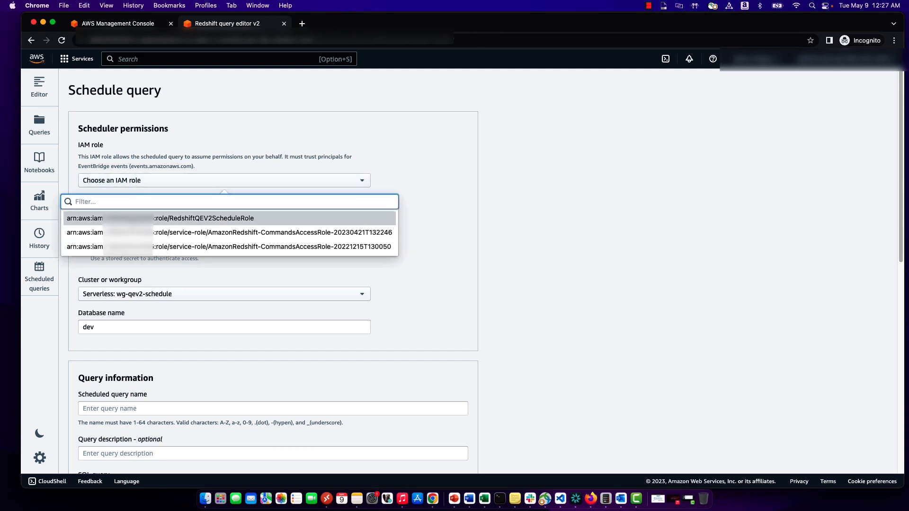
left_click(133, 221)
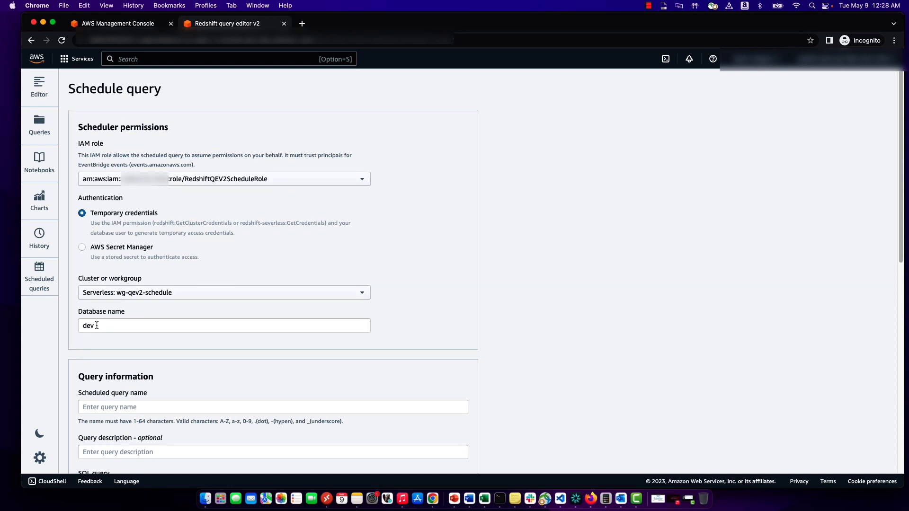
Step: Name the scheduled query RefreshLineItemIncremental
scroll(97, 326, "down", 2)
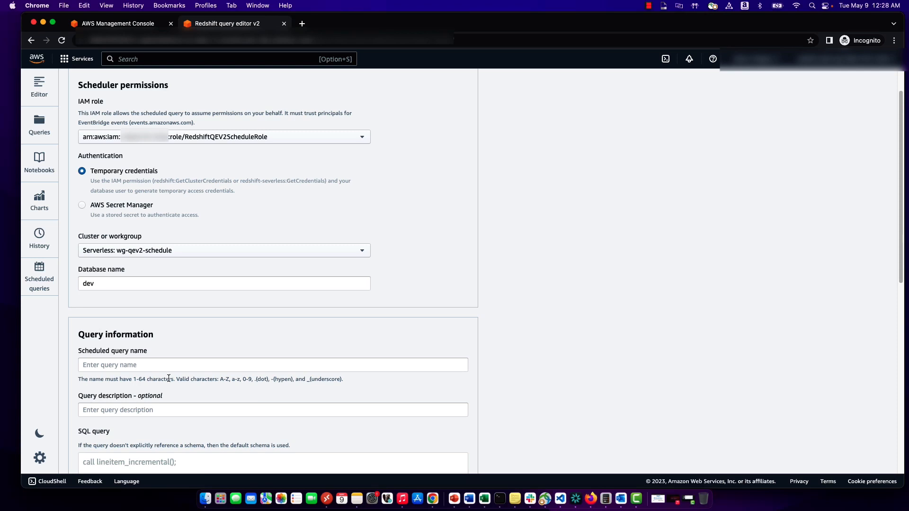
scroll(169, 377, "down", 1)
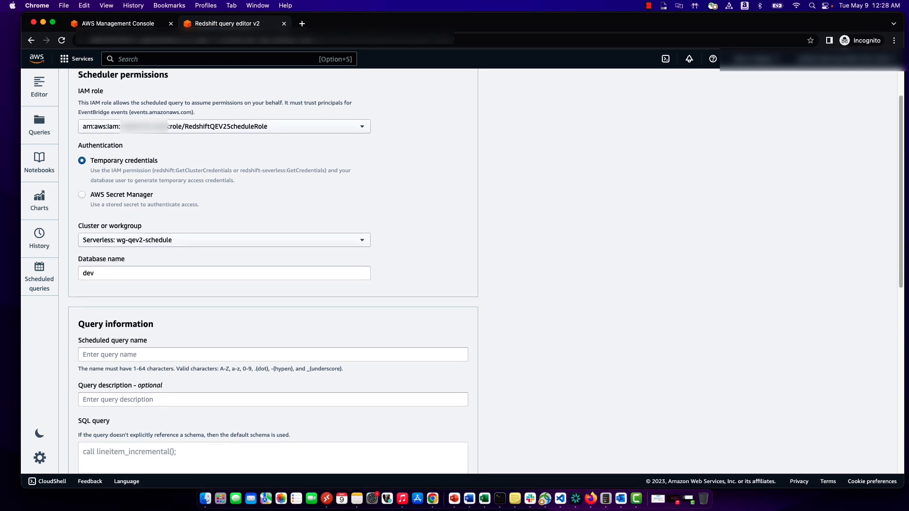
left_click(142, 359)
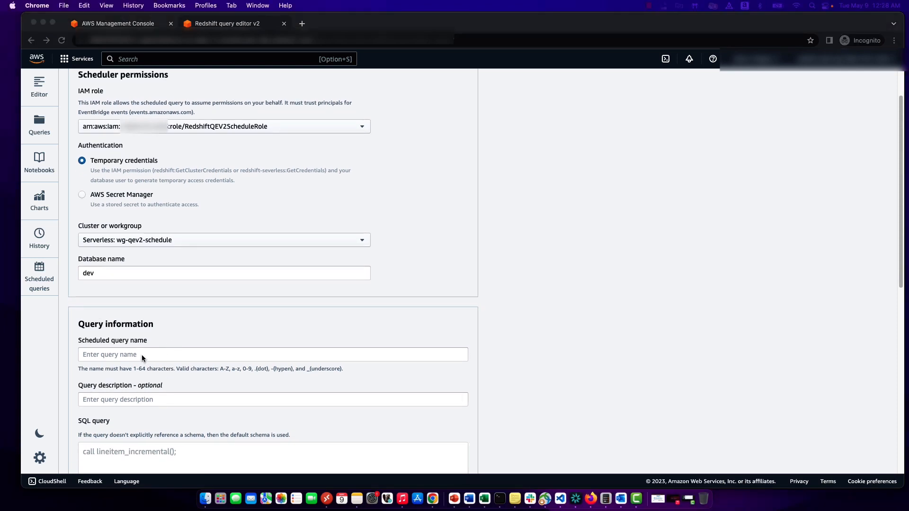
type("RefreshLineItemIncremental")
Step: Set the run frequency of the scheduled query to repeat every 1 day
scroll(141, 356, "down", 3)
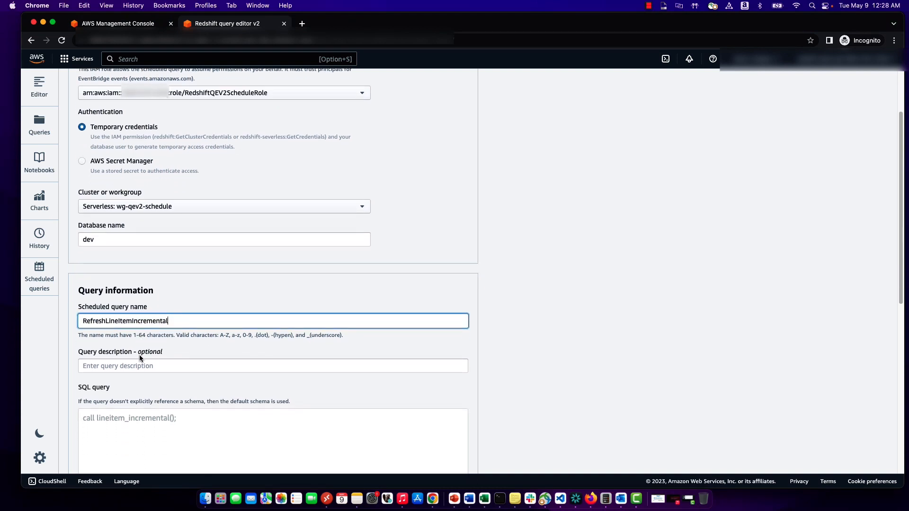
scroll(139, 357, "down", 4)
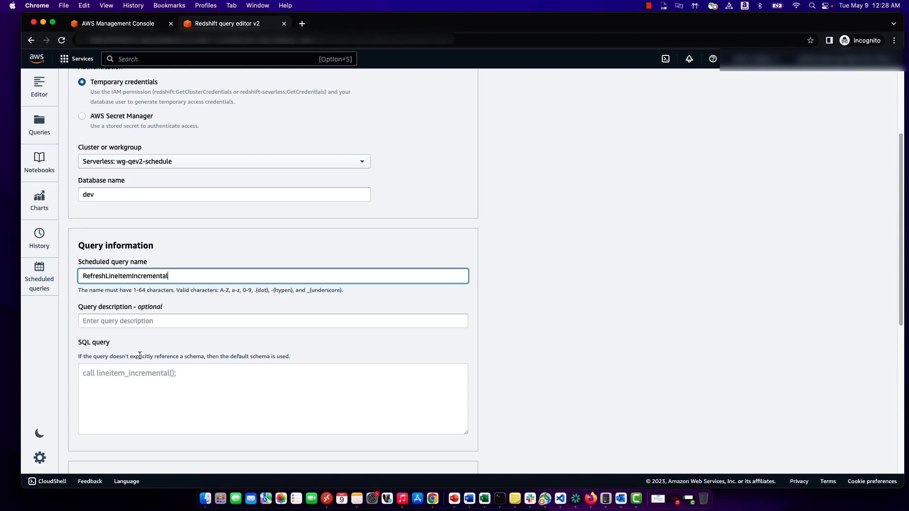
scroll(140, 356, "down", 10)
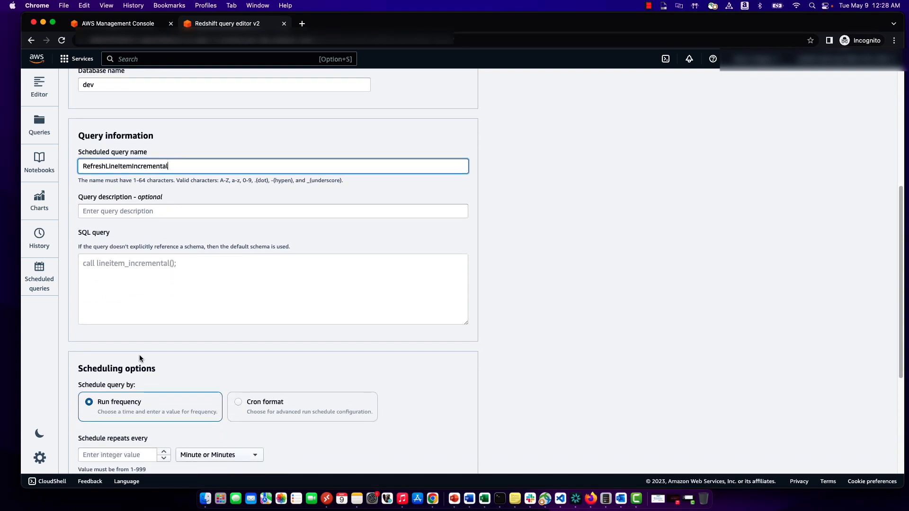
scroll(139, 354, "down", 1)
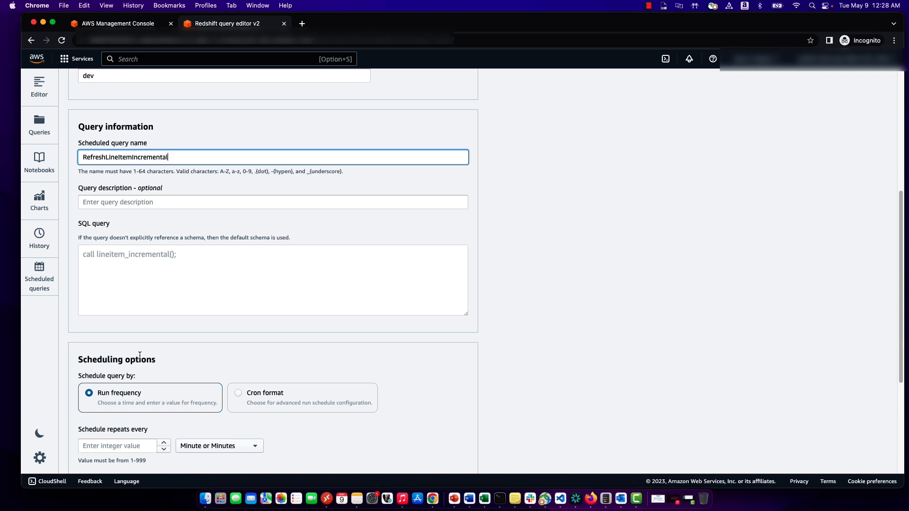
scroll(140, 355, "down", 2)
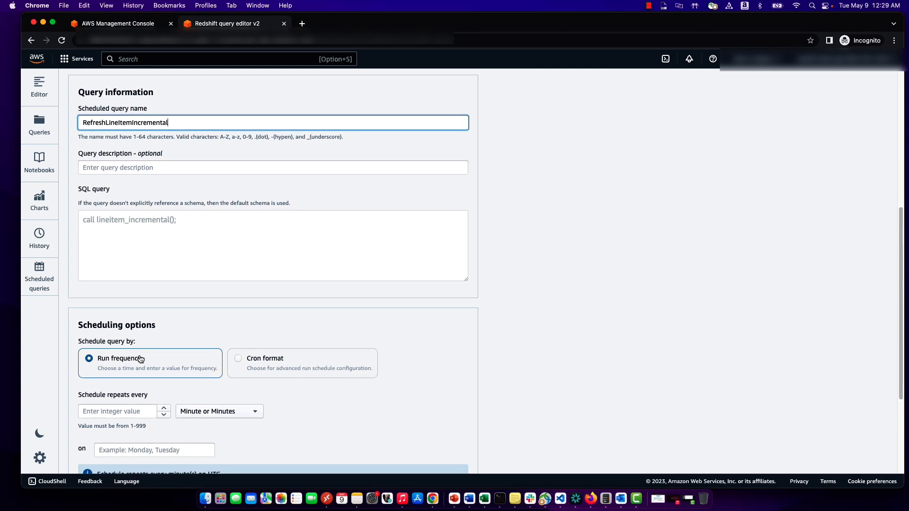
left_click(120, 411)
type("1")
left_click(197, 411)
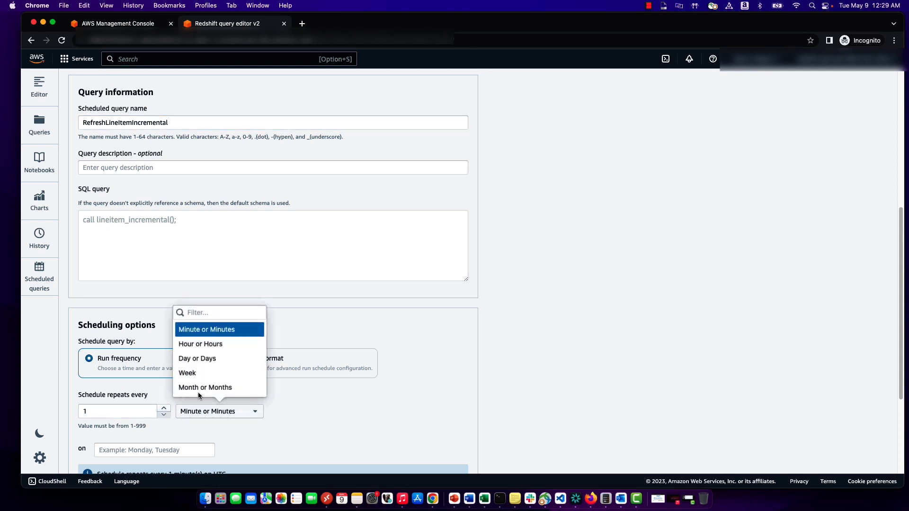
left_click(199, 366)
Step: Set the daily run time of the schedule to 5:00 UTC
scroll(110, 407, "down", 2)
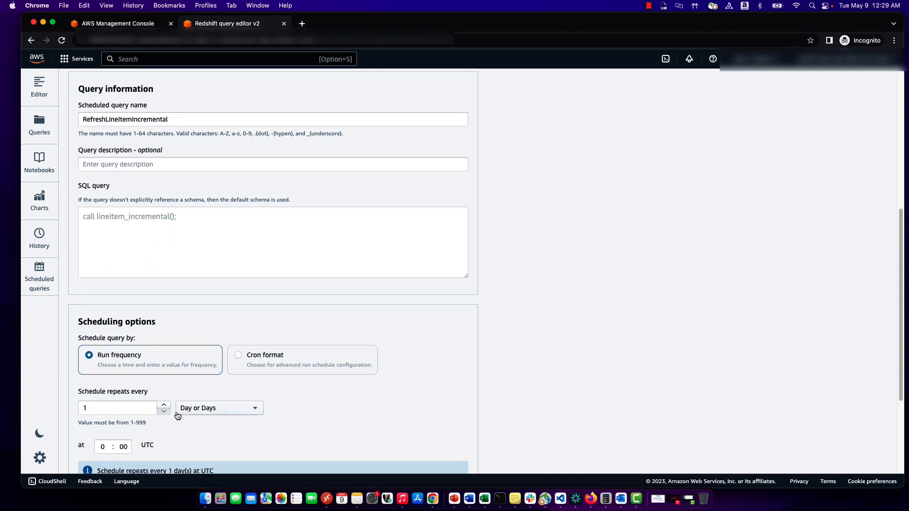
left_click(98, 404)
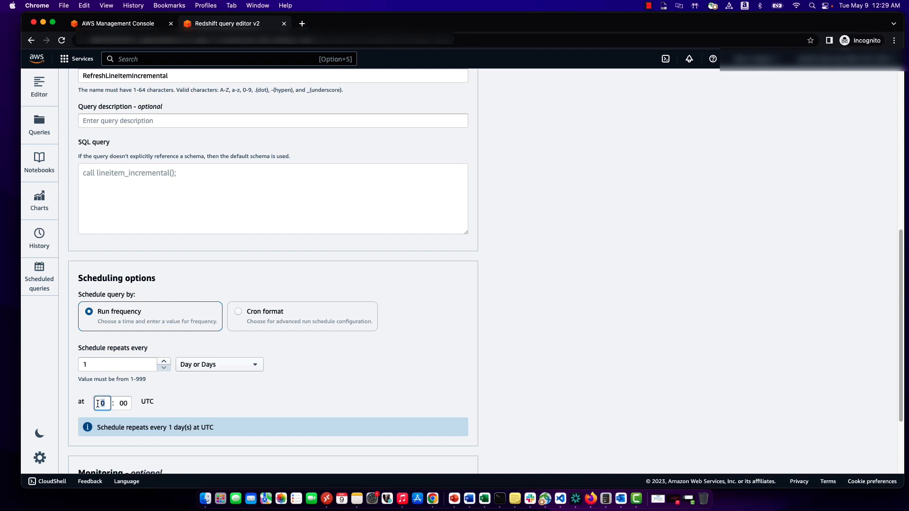
type("5")
left_click(183, 396)
Step: Turn on SNS notifications with the qev2-schedule-alerts topic and submit the scheduled query
scroll(185, 399, "down", 3)
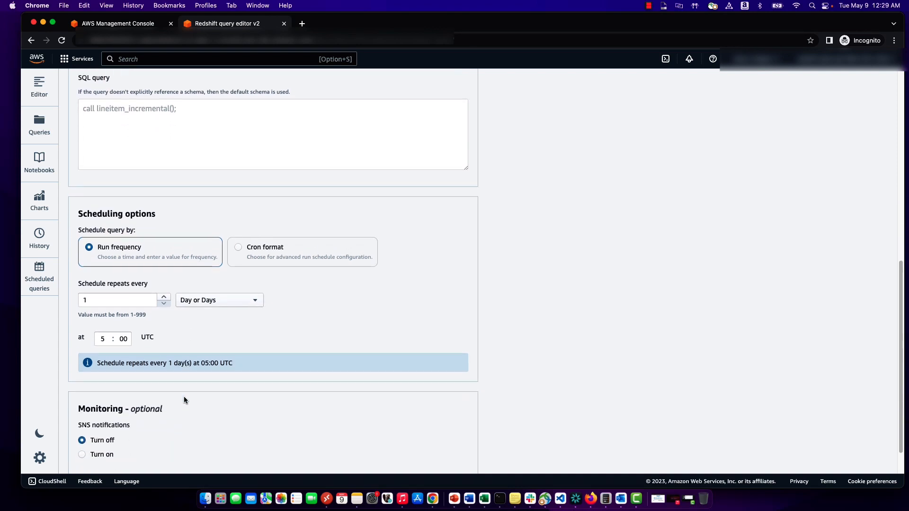
scroll(184, 399, "down", 2)
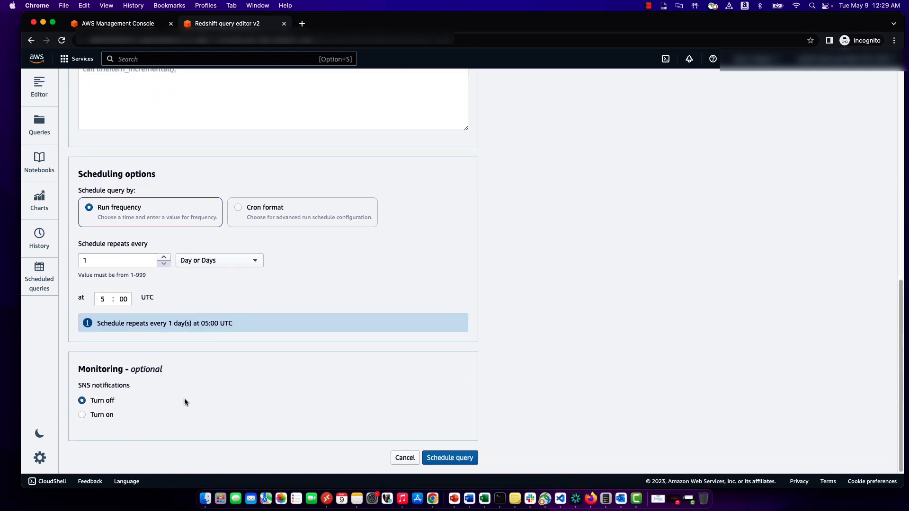
left_click(114, 415)
scroll(155, 383, "down", 2)
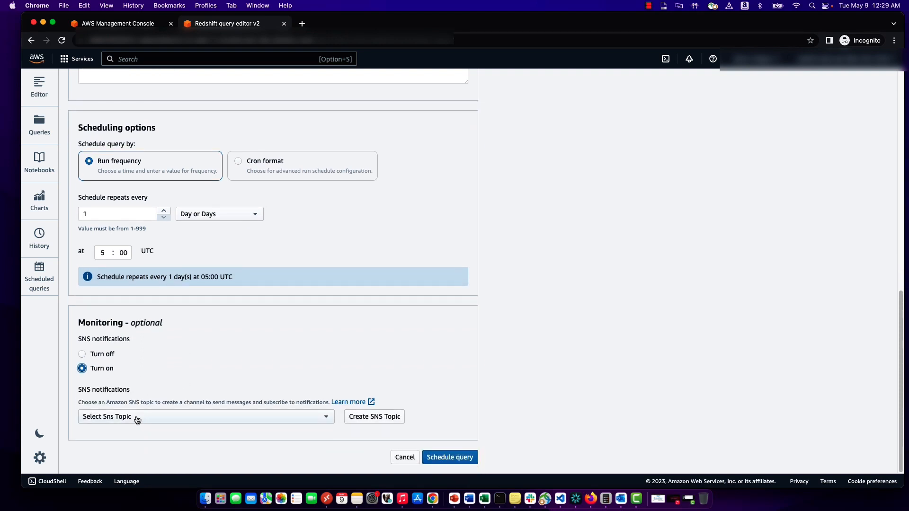
left_click(138, 421)
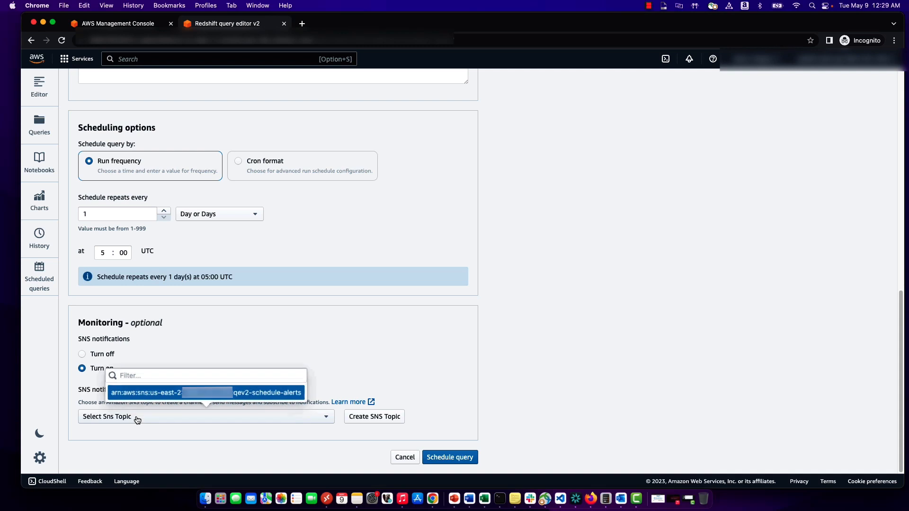
left_click(144, 394)
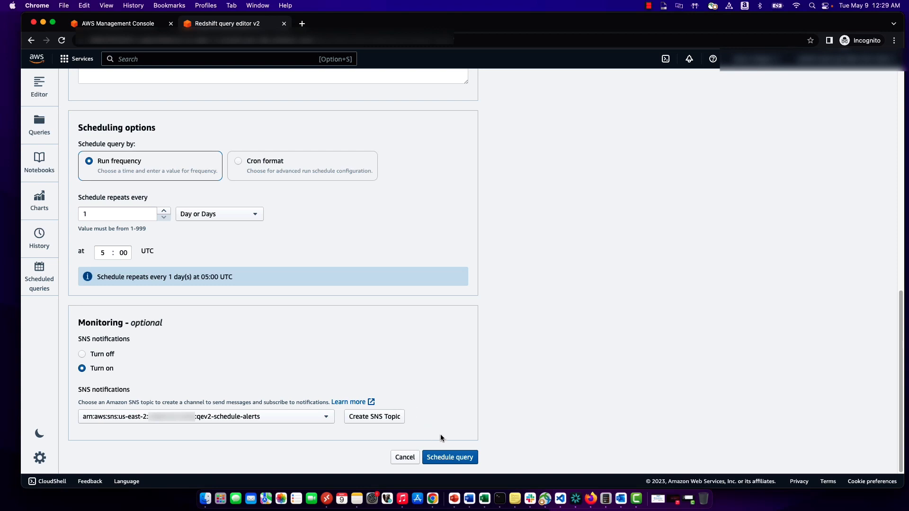
left_click(472, 457)
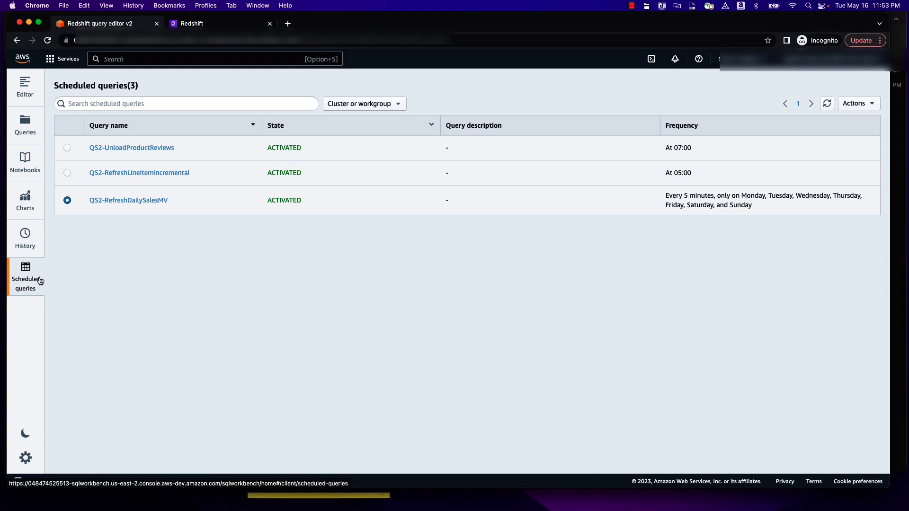
Step: Open the details of the QS2-RefreshDailySalesMV scheduled query to examine its schedule history
left_click(133, 202)
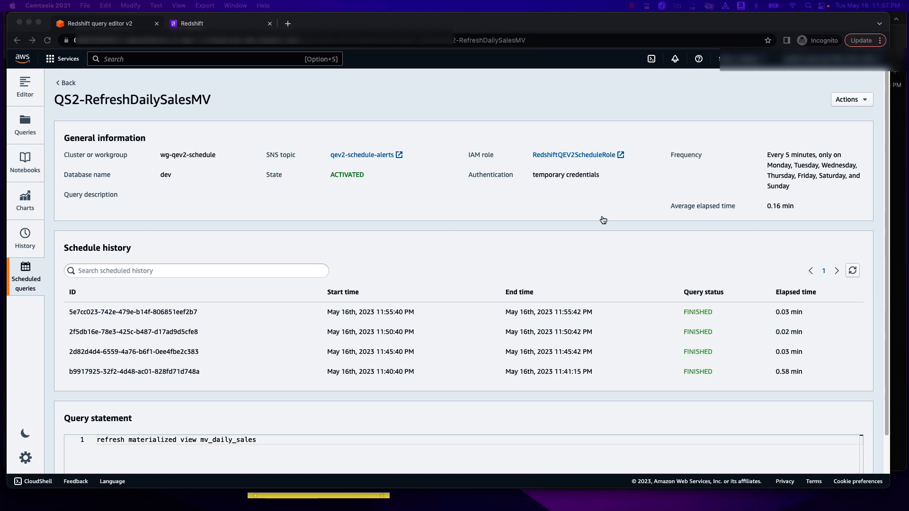
key("super+Tab")
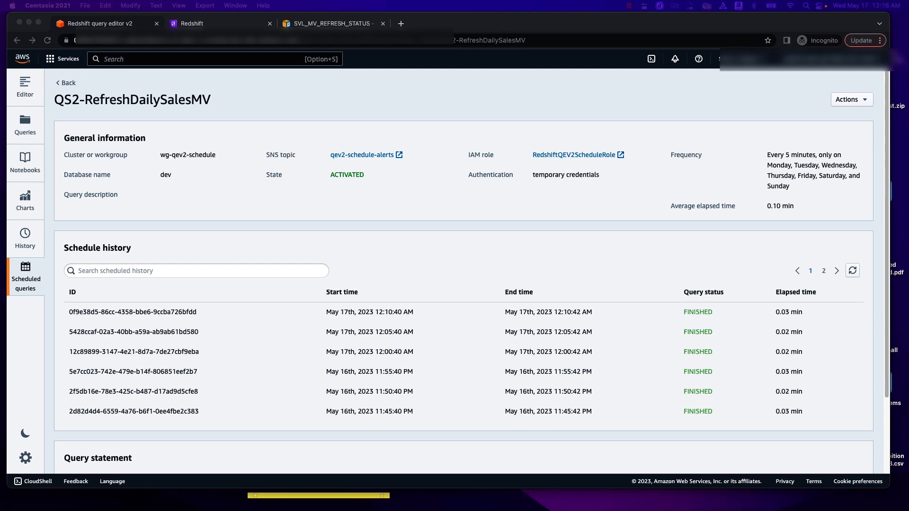
Step: Edit the QS2-RefreshDailySalesMV schedule, opening its SQL query in the editor and saving the query back to the schedule
left_click(846, 101)
left_click(847, 101)
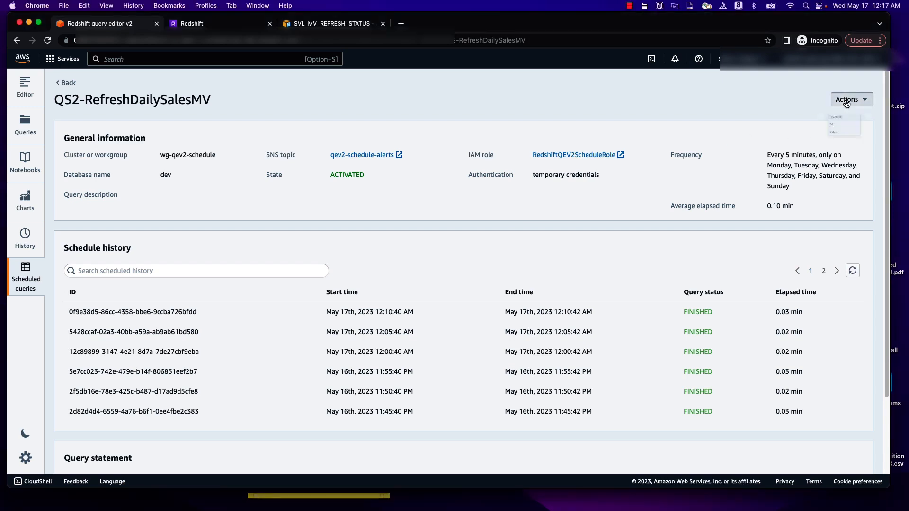
left_click(821, 139)
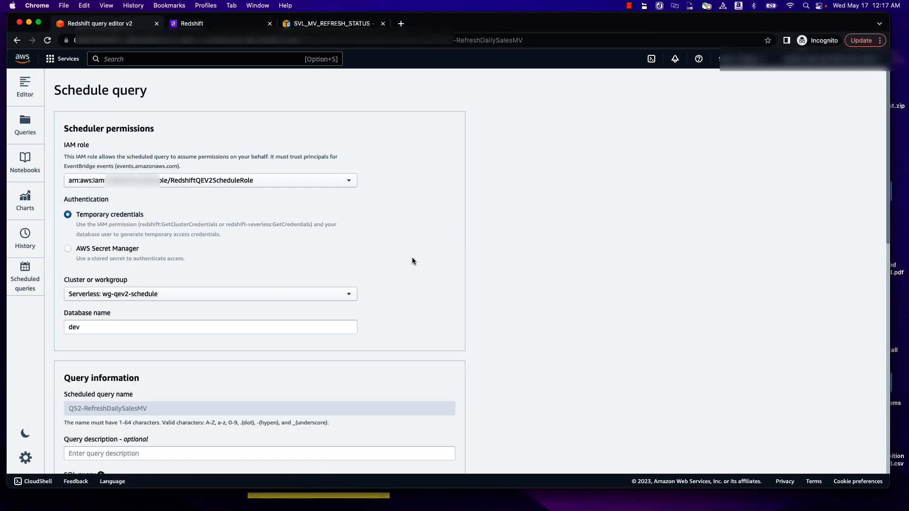
scroll(412, 258, "down", 5)
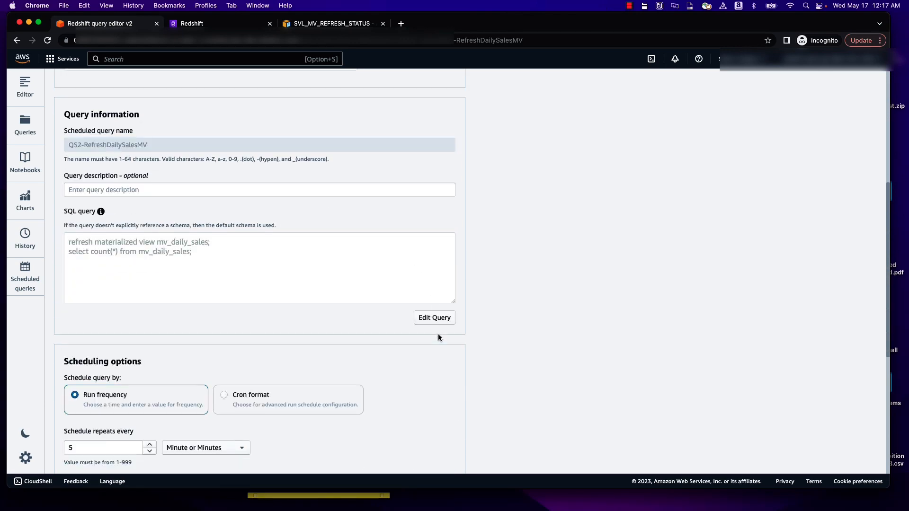
left_click(436, 318)
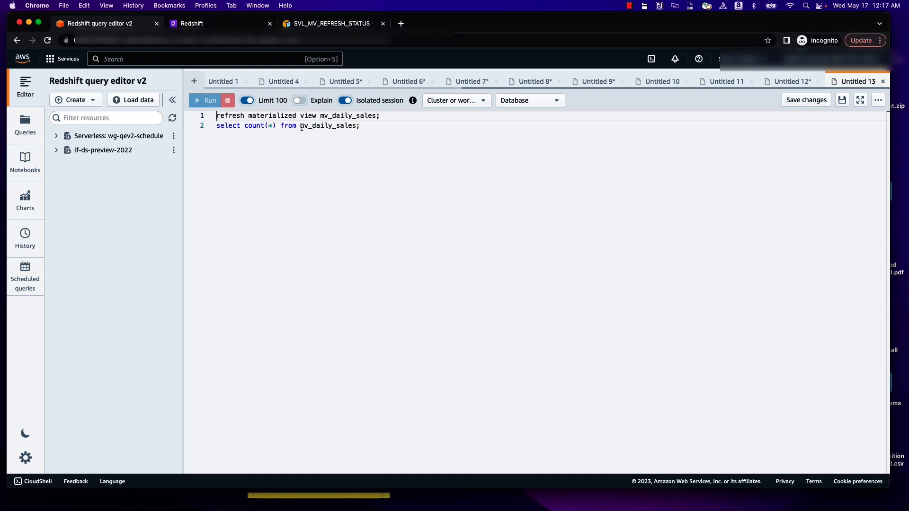
left_click(799, 102)
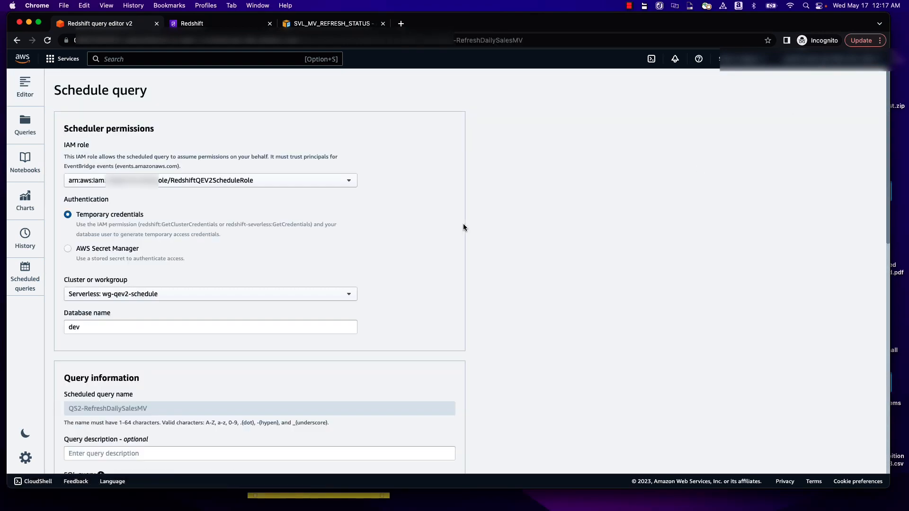
Step: Set the QS2-RefreshDailySalesMV schedule to repeat every 1 hour and save the updated schedule
scroll(442, 224, "down", 5)
scroll(443, 226, "down", 4)
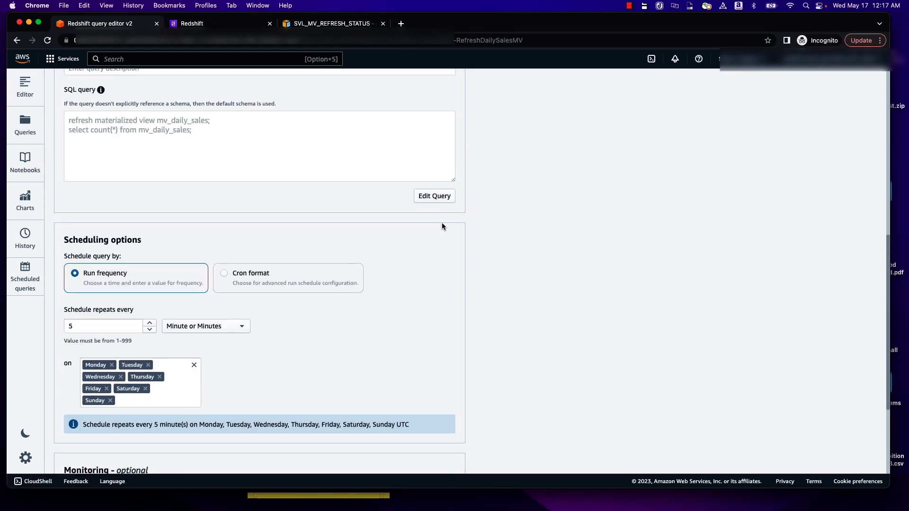
left_click(182, 327)
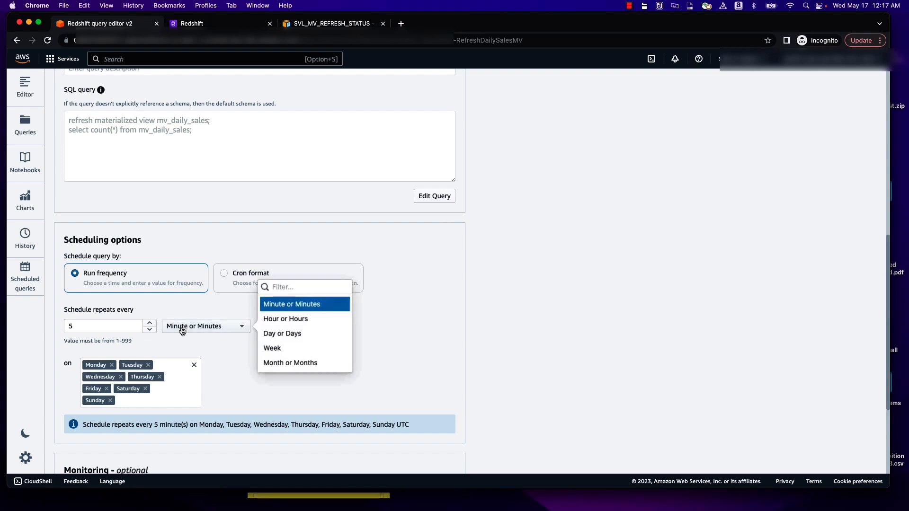
left_click(288, 322)
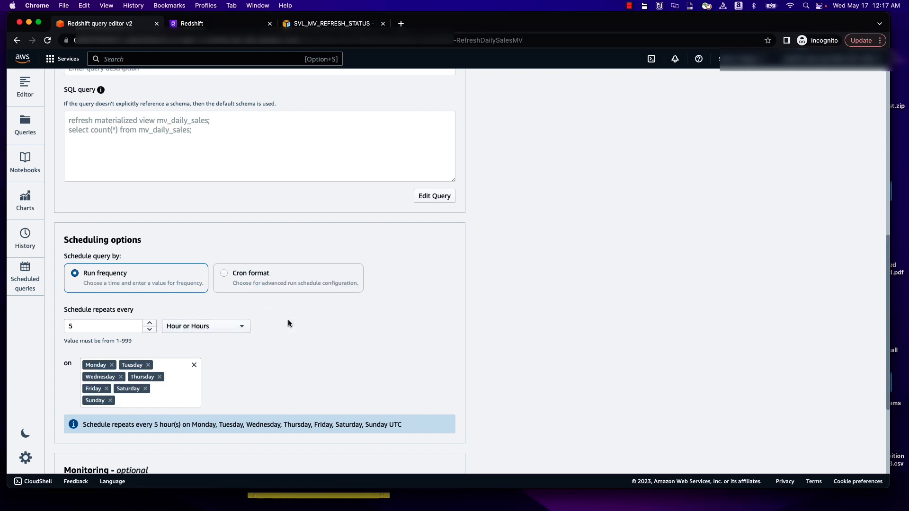
left_click(98, 325)
left_click_drag(78, 324, 66, 324)
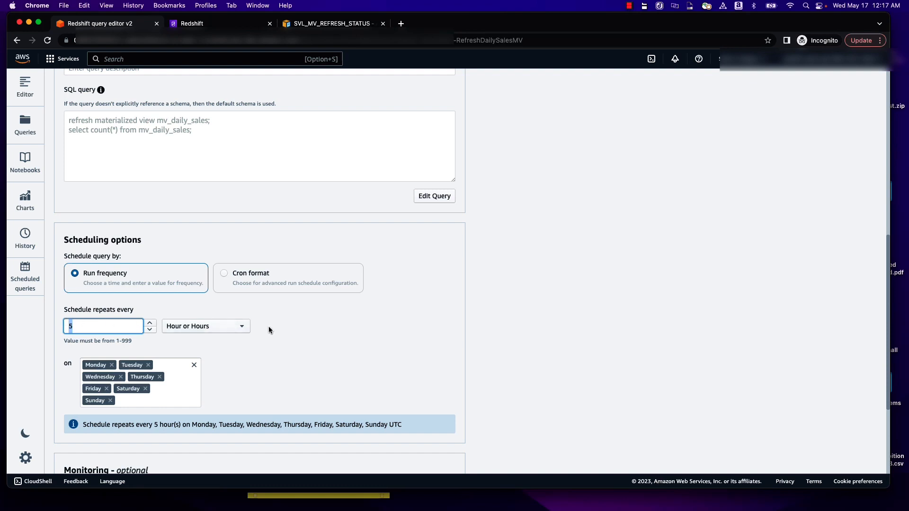
type("1")
scroll(281, 327, "down", 5)
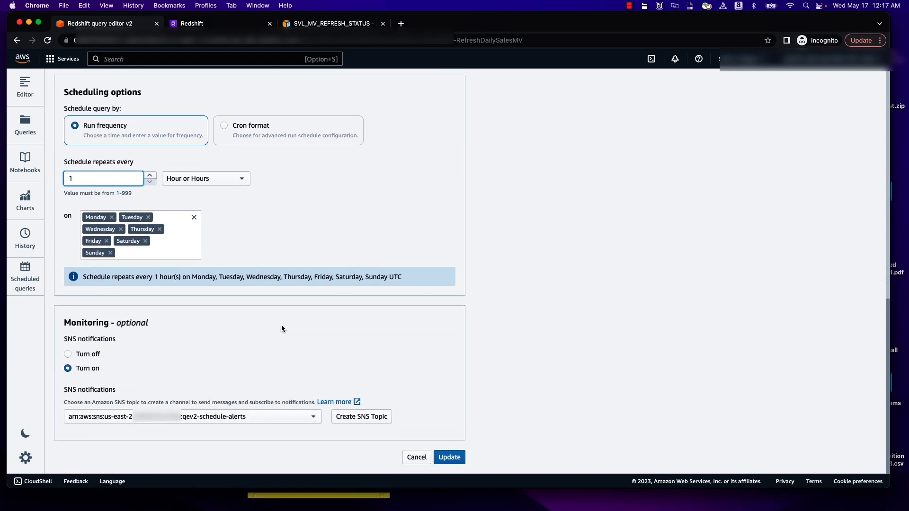
left_click(450, 457)
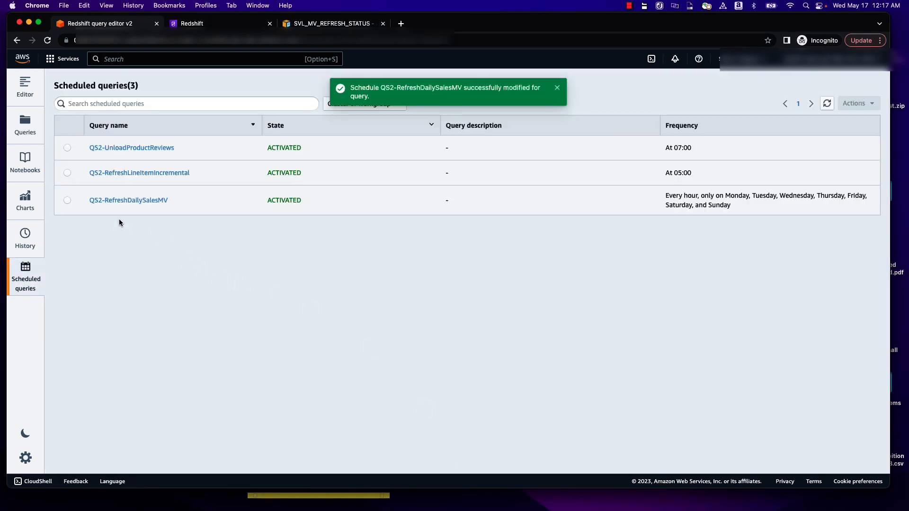
Step: Open the QS2-RefreshDailySalesMV scheduled query's details to check its frequency and query statement, and deactivate the schedule
left_click(124, 200)
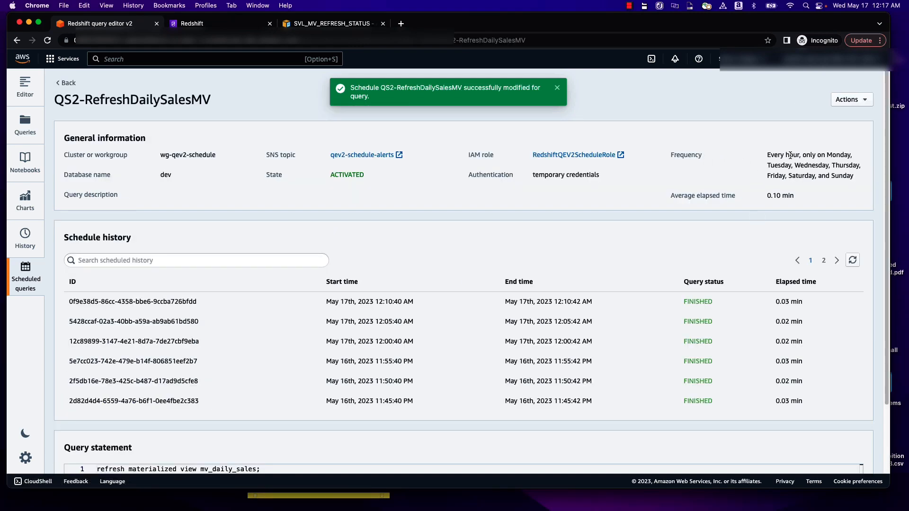
scroll(728, 223, "down", 3)
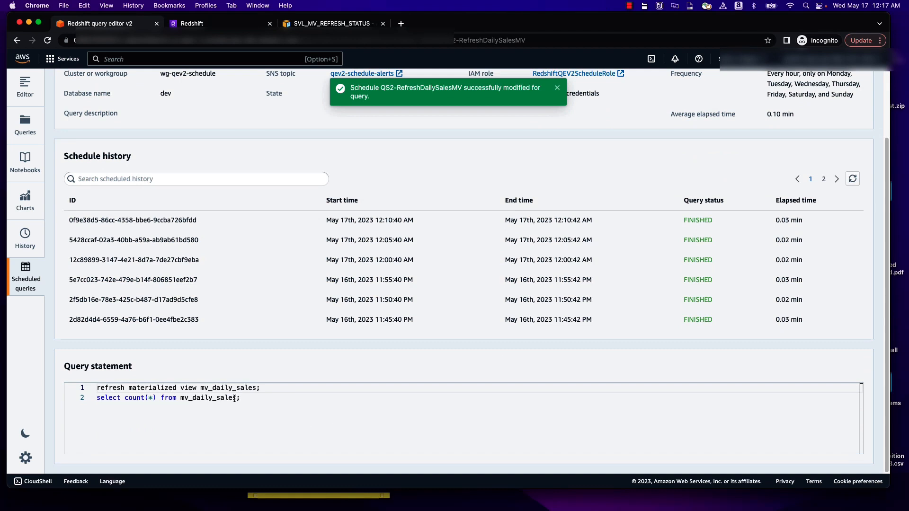
scroll(543, 433, "up", 3)
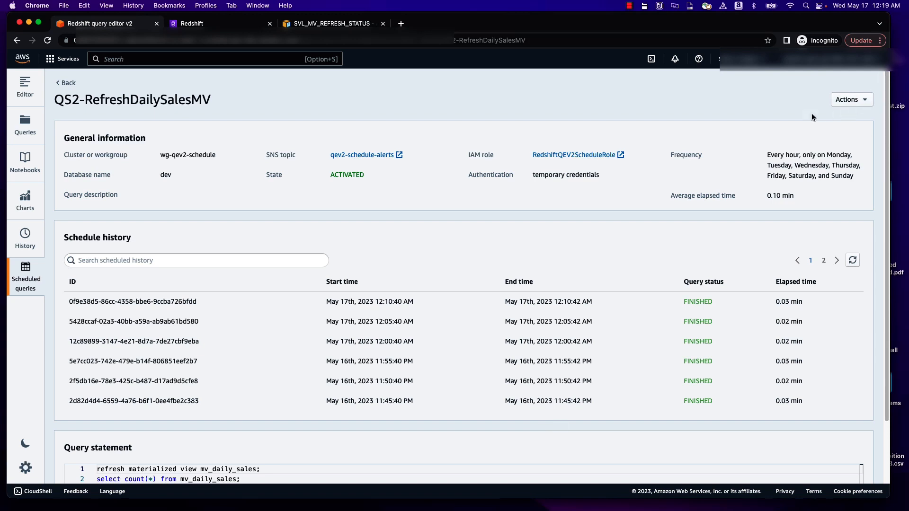
left_click(857, 104)
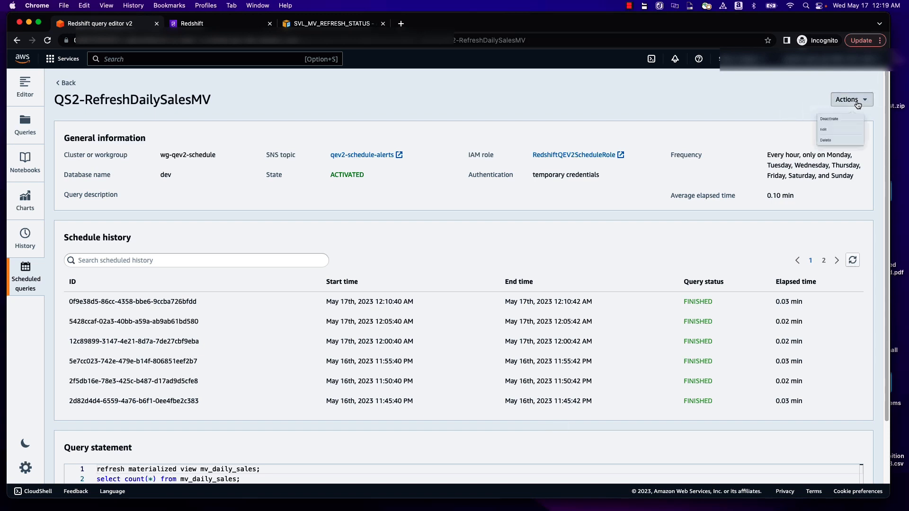
left_click(820, 124)
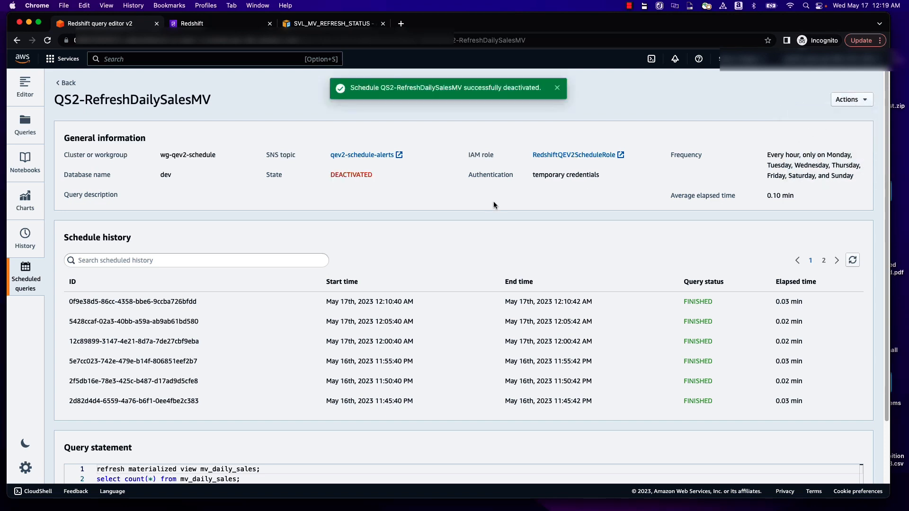